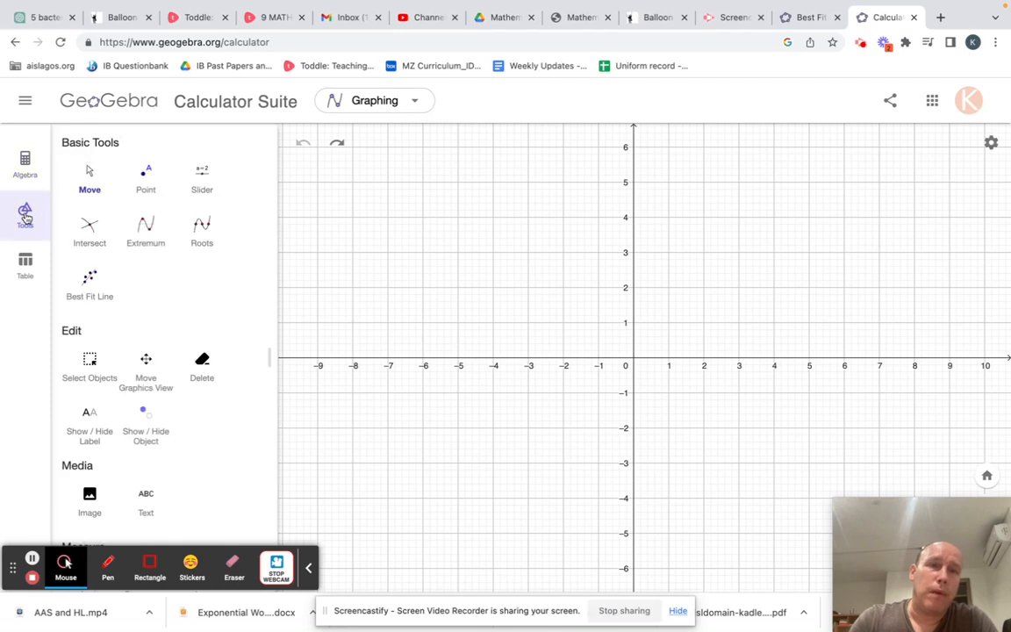
Plot seven points along a rising, nearly straight diagonal from about (-3.15, -2.7) to about (2.99, 3.32)
click(147, 173)
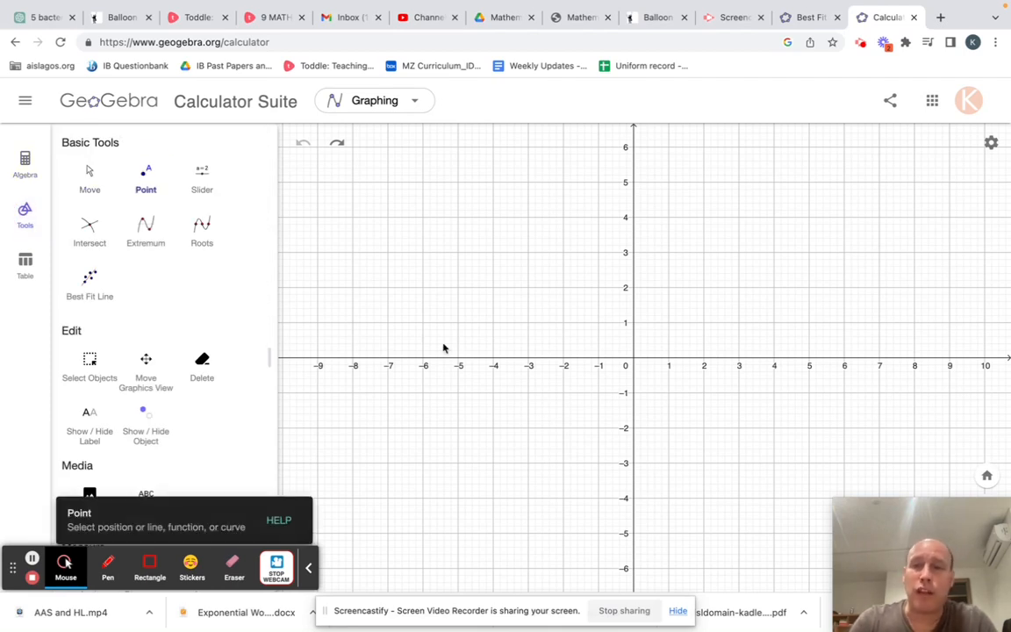
click(523, 453)
click(566, 404)
click(613, 363)
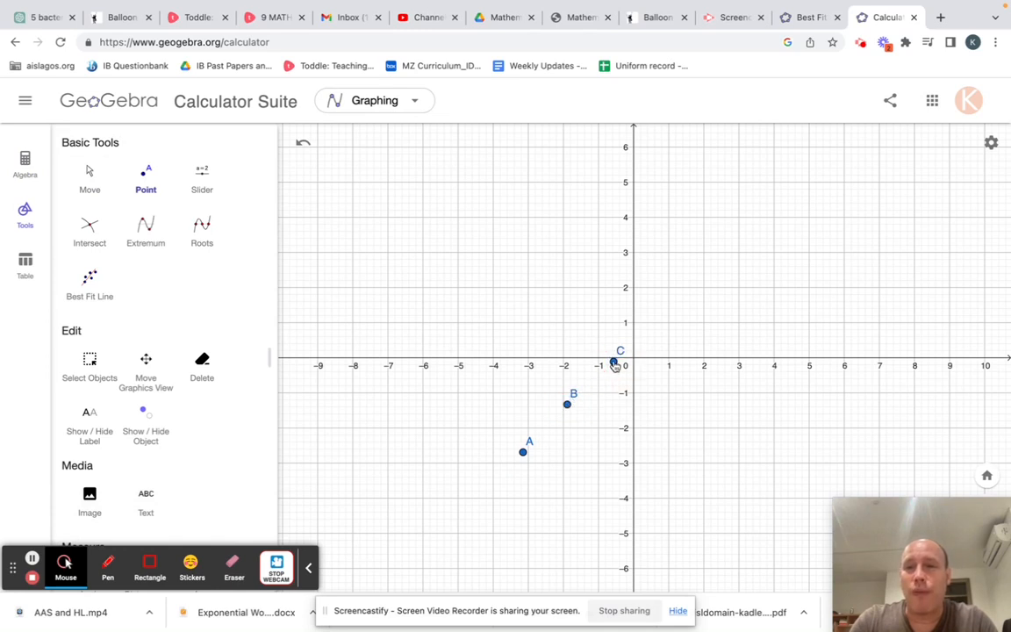
click(638, 325)
click(676, 304)
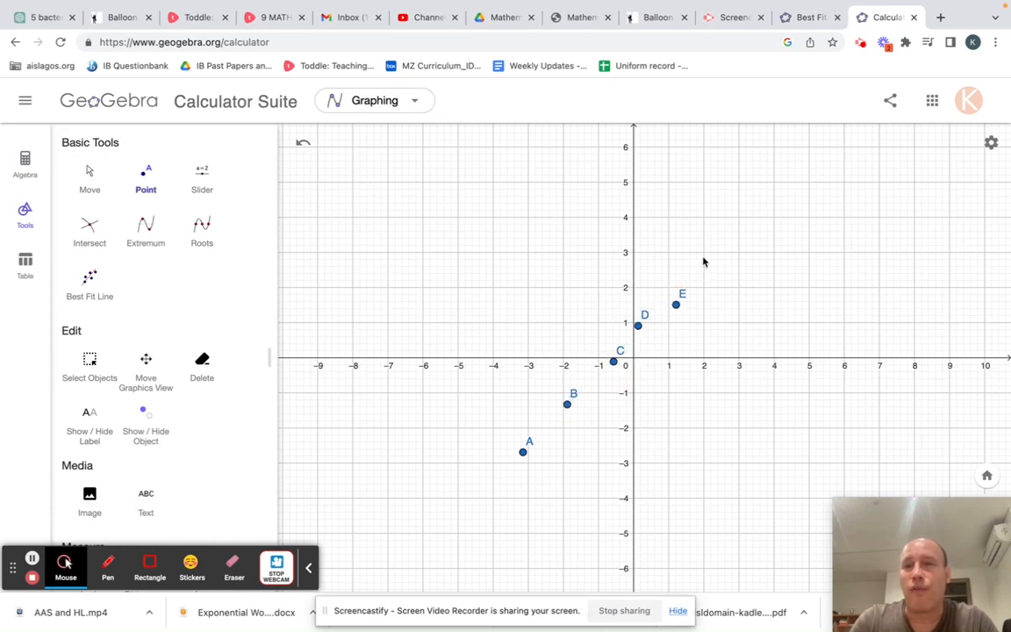
click(701, 257)
click(738, 241)
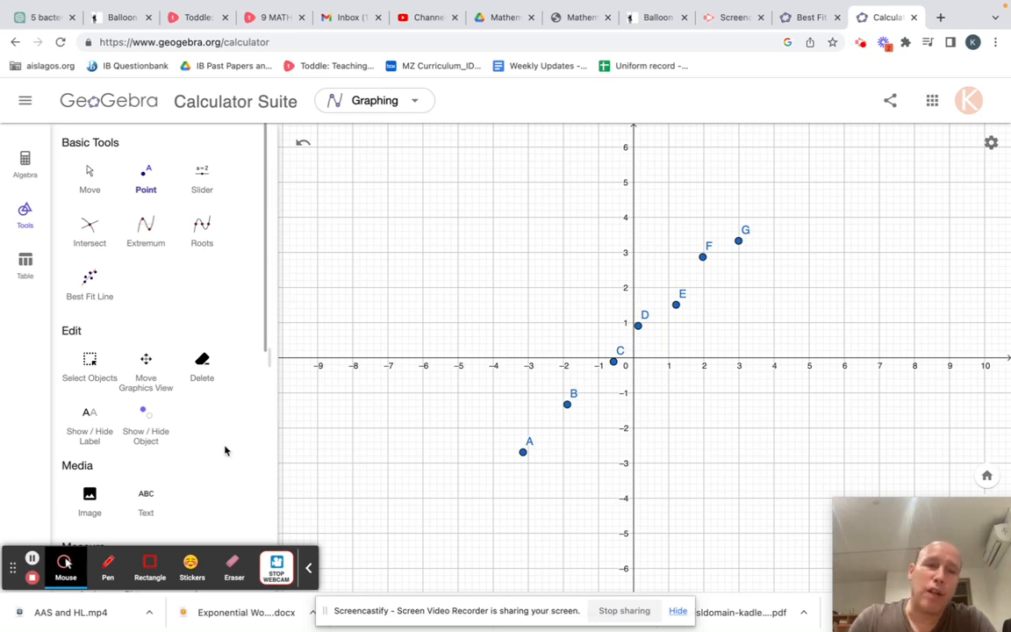
Create a best-fit line through all seven points with the FitLine command, using A, B, C, D, E, F, G as the list of points
click(25, 165)
click(128, 377)
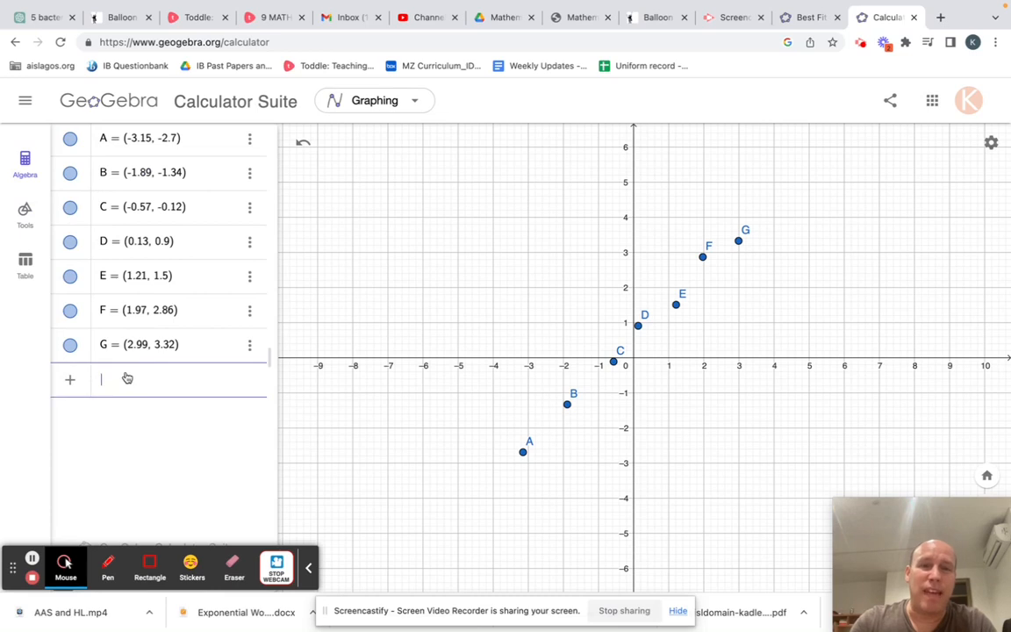
text(fitlin)
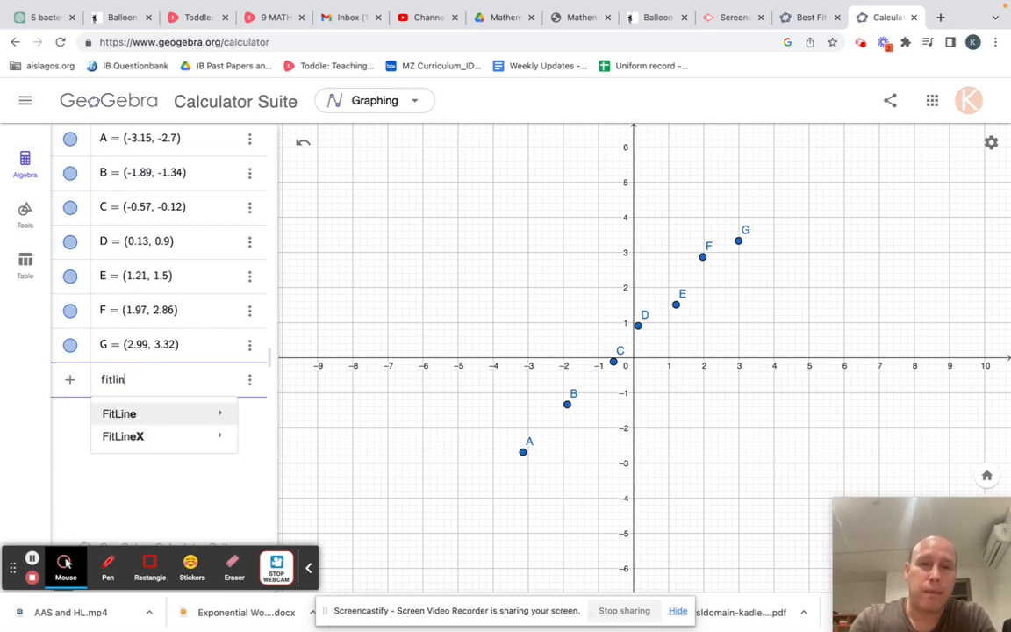
mouse_move(131, 413)
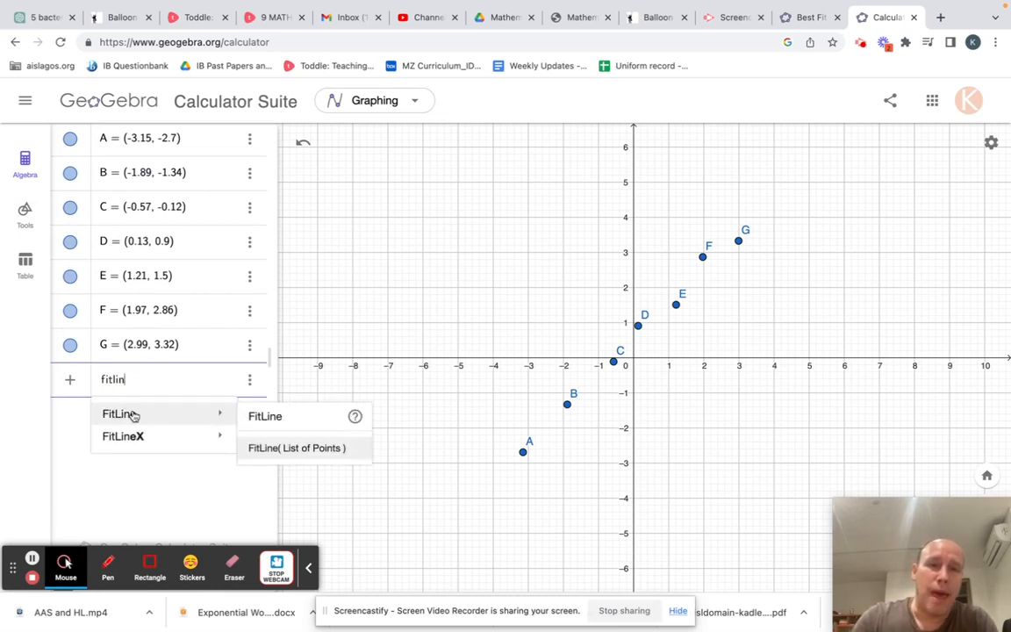
click(285, 449)
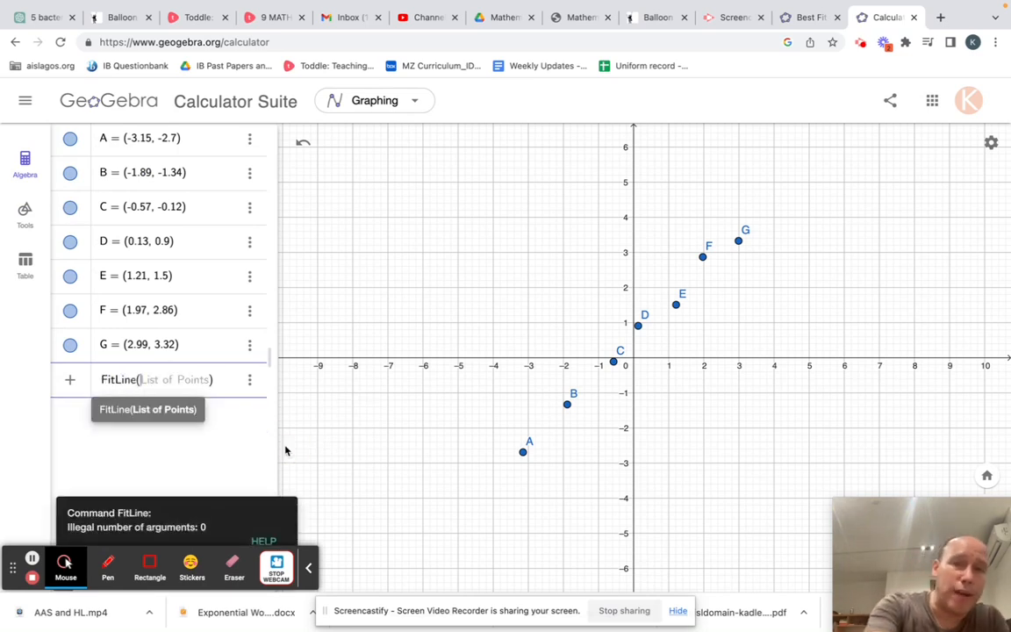
text(A)
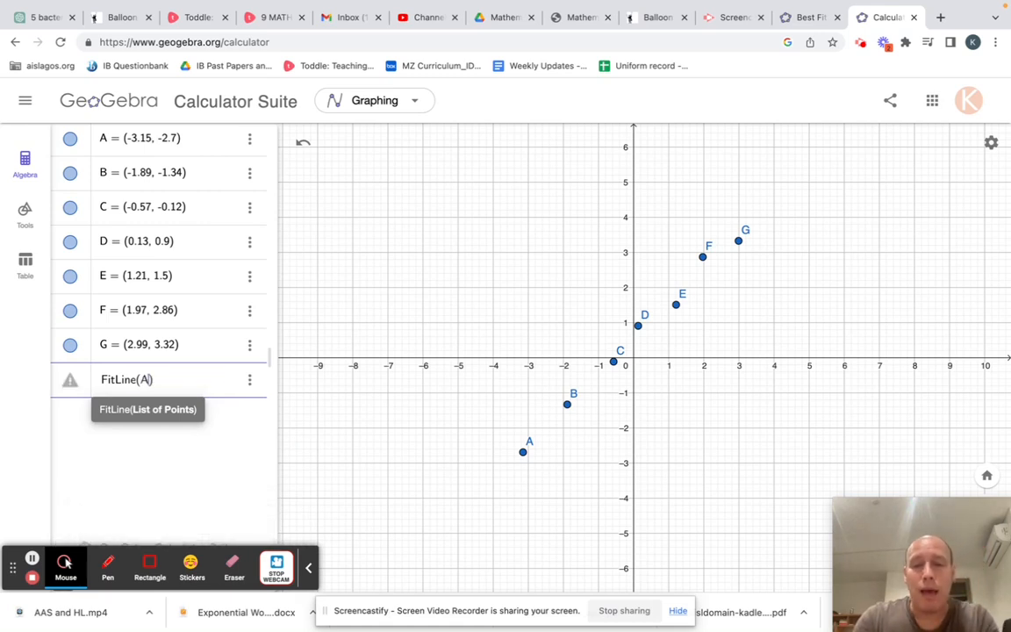
text(, B, C, D)
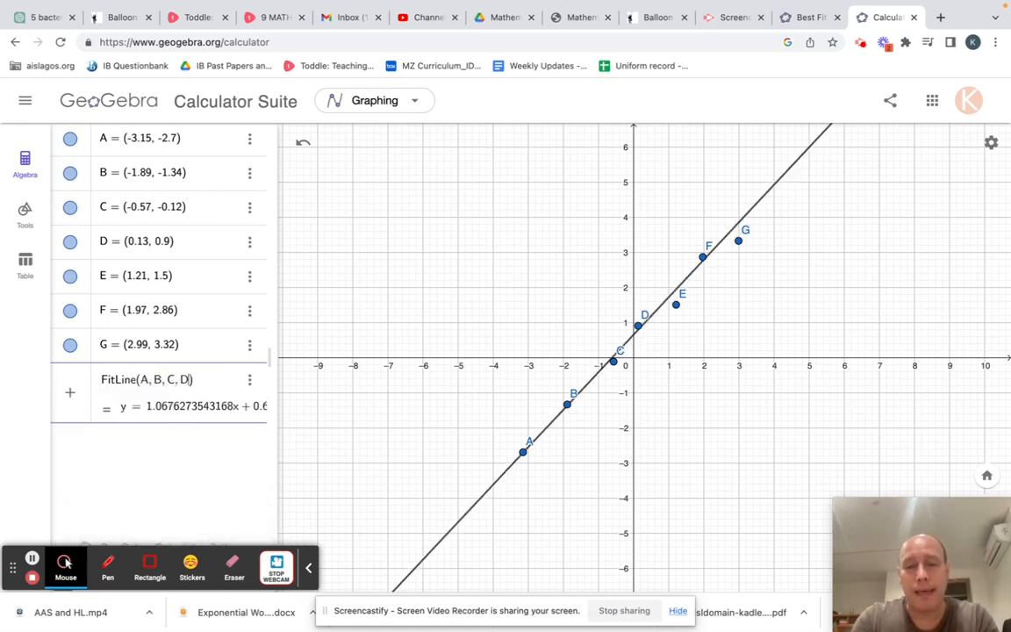
text(, E, F)
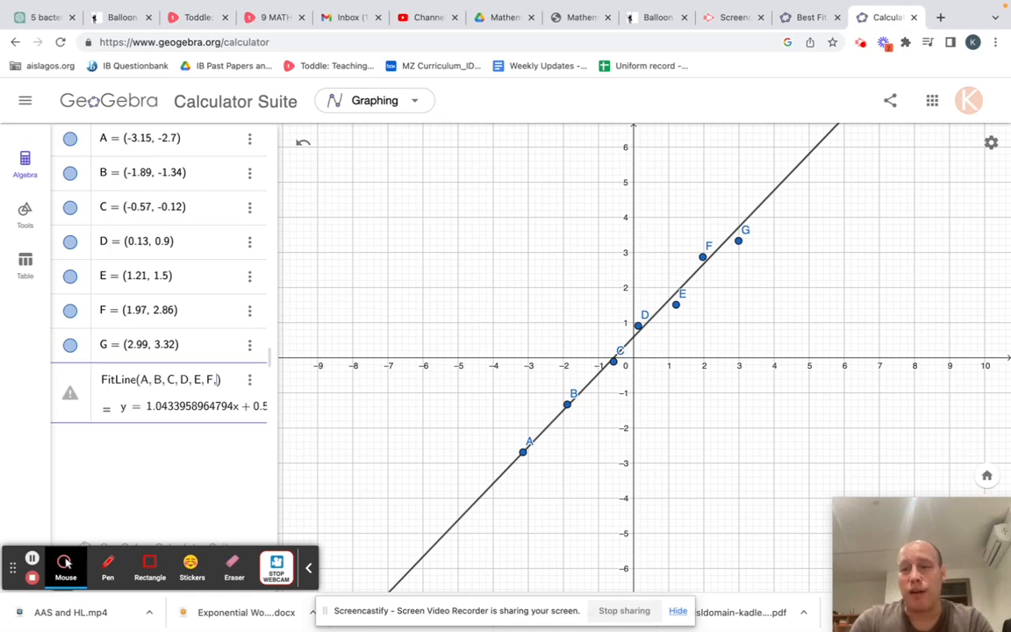
text(, )
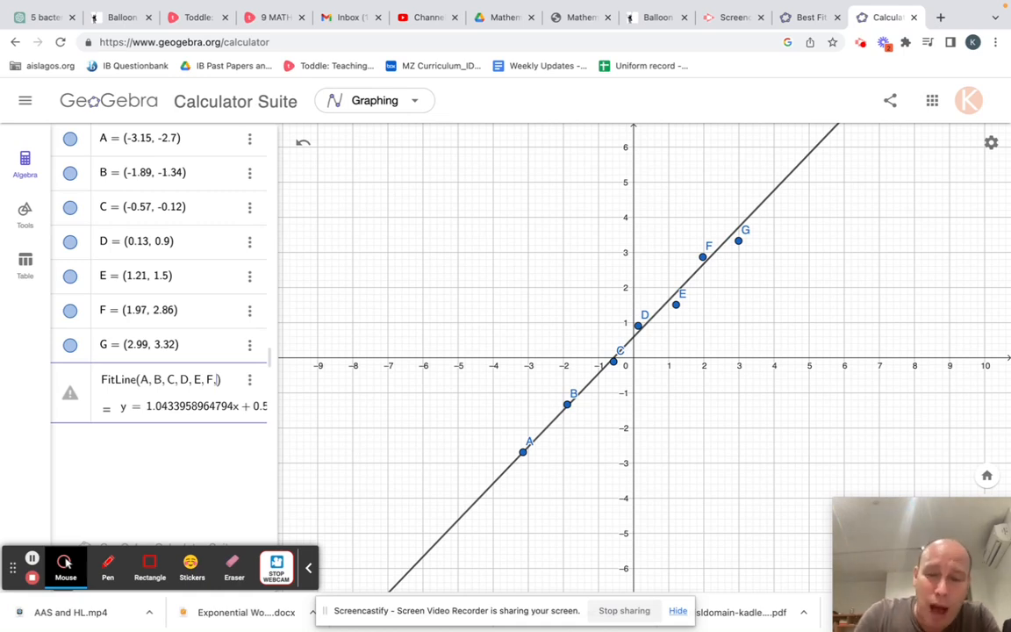
text(G)
key(Return)
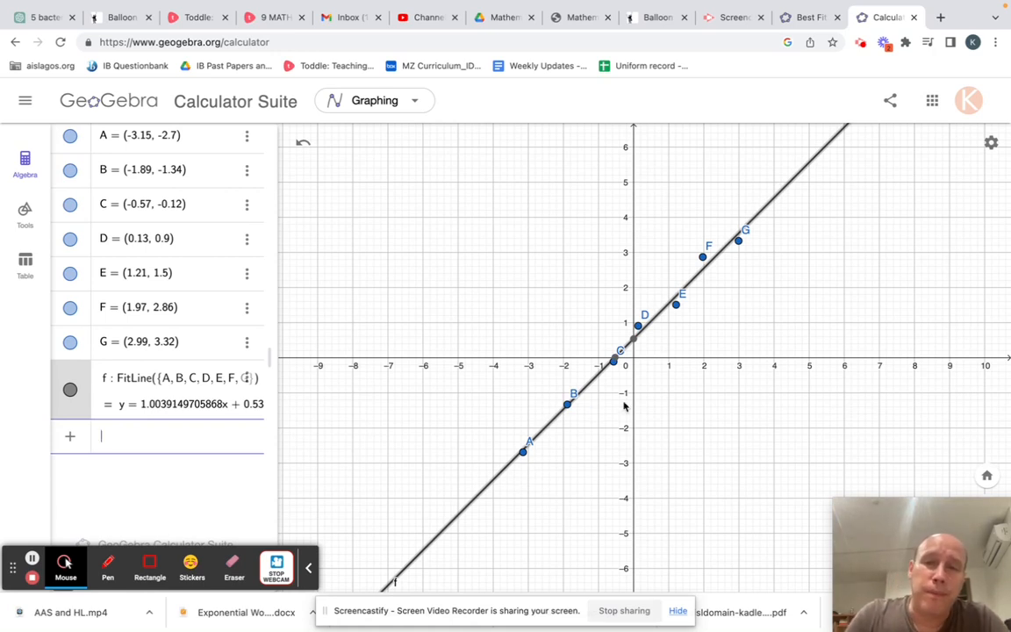
Shift points E, F and G to about (1.73, 1.4), (1.81, 2.8) and (2.79, 3.46) to vary the fitted line
click(676, 304)
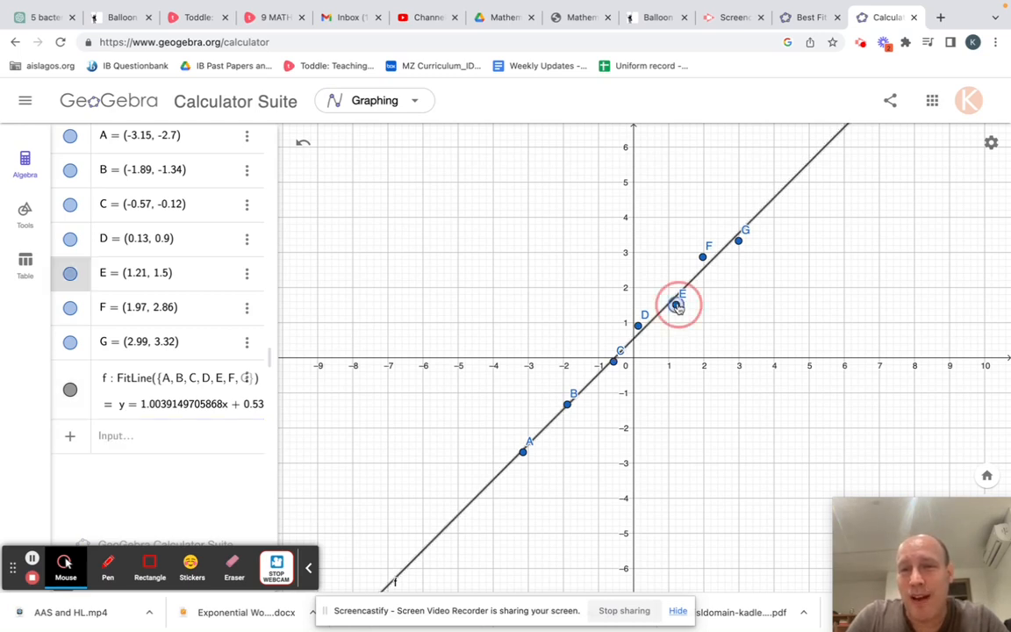
mouse_move(675, 305)
mouse_down()
mouse_move(716, 340)
mouse_move(664, 275)
mouse_move(694, 308)
mouse_up()
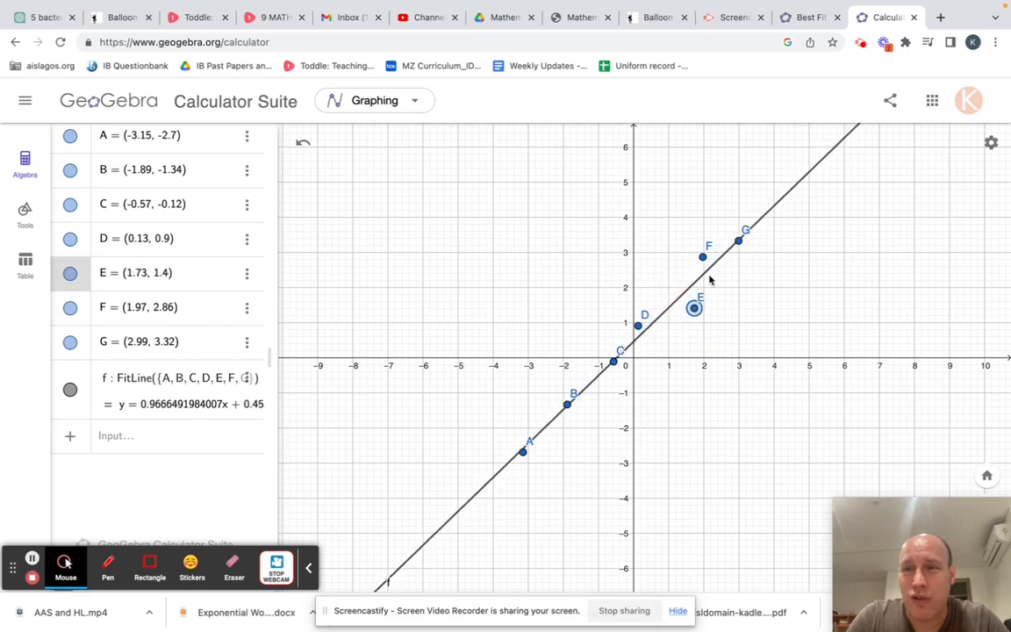
drag(702, 256, 733, 239)
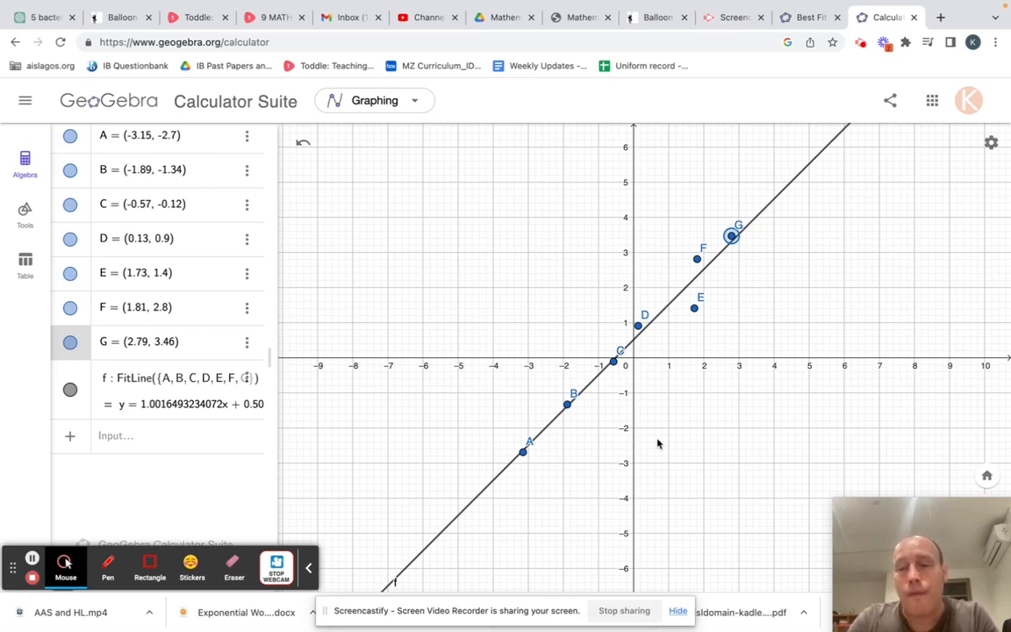
Calculate the correlation coefficient of points A, B, C, D, E, F, G with the CorrelationCoefficient command for a list of points
click(132, 436)
text(CORR)
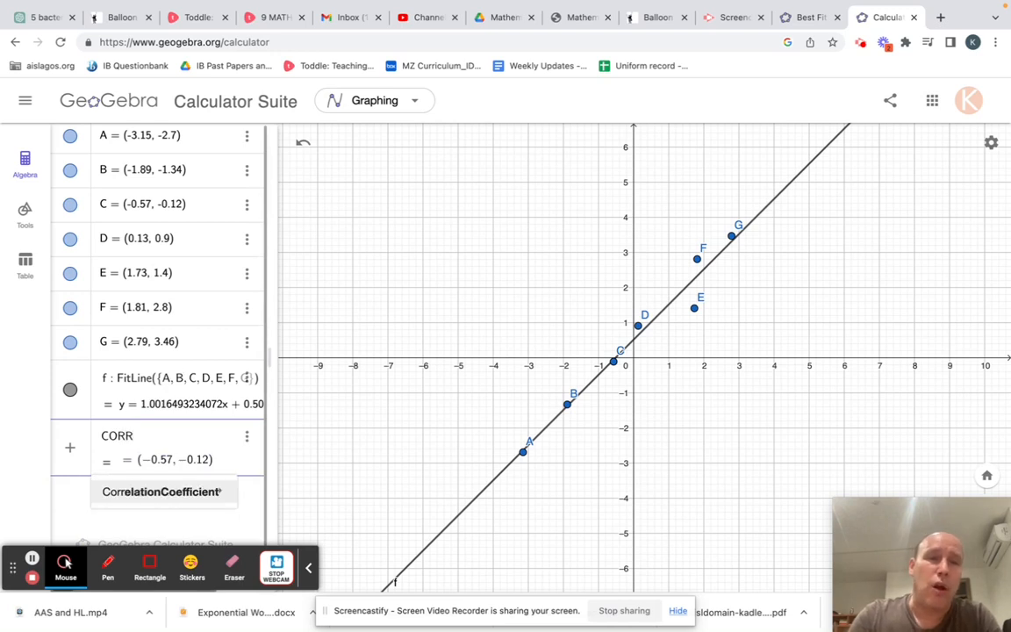
mouse_move(158, 491)
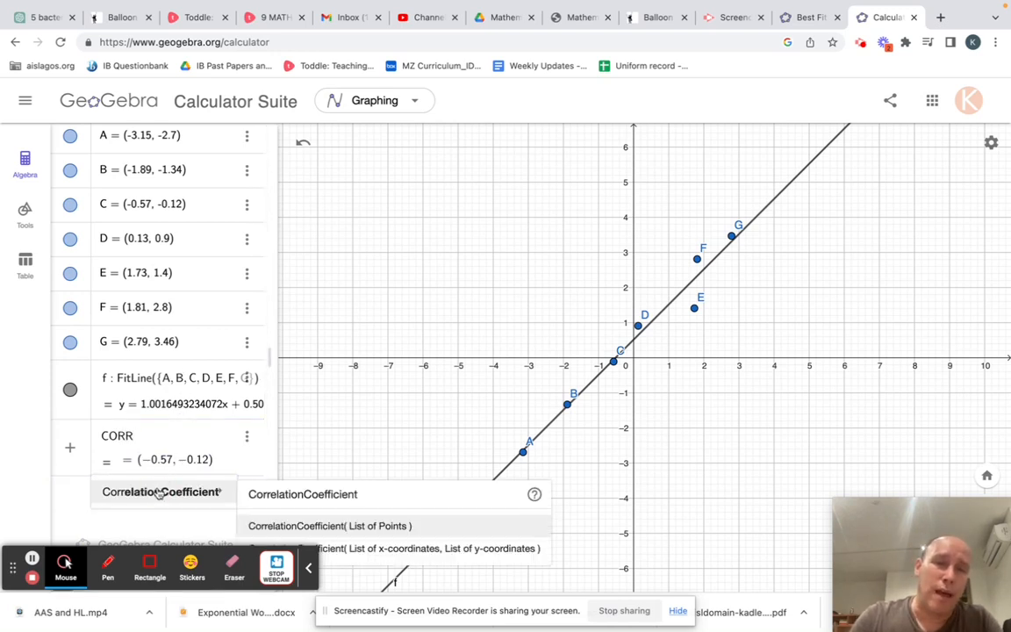
click(348, 531)
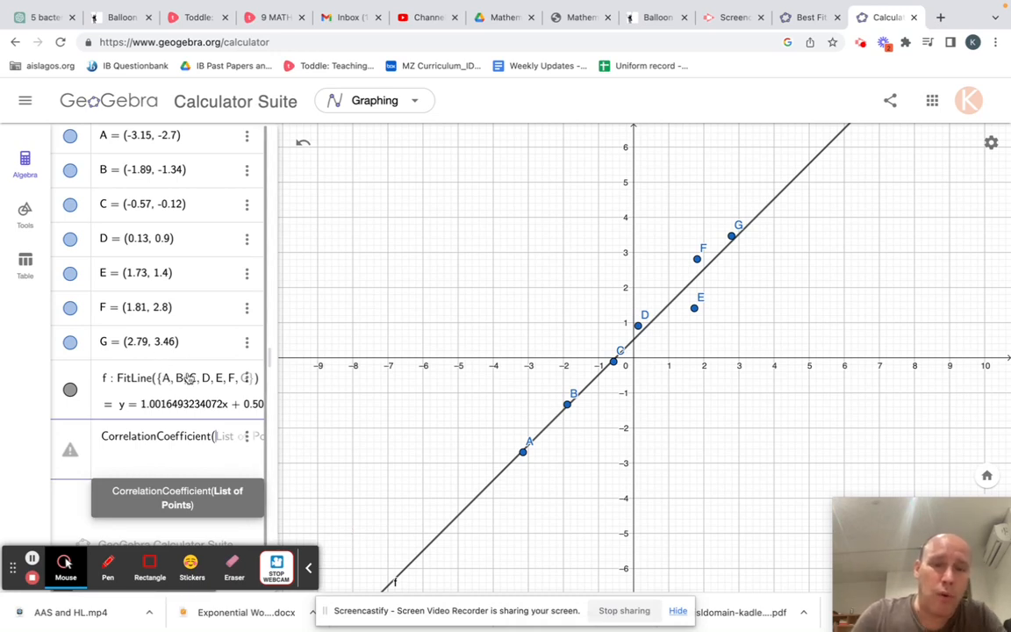
text(A, B, C)
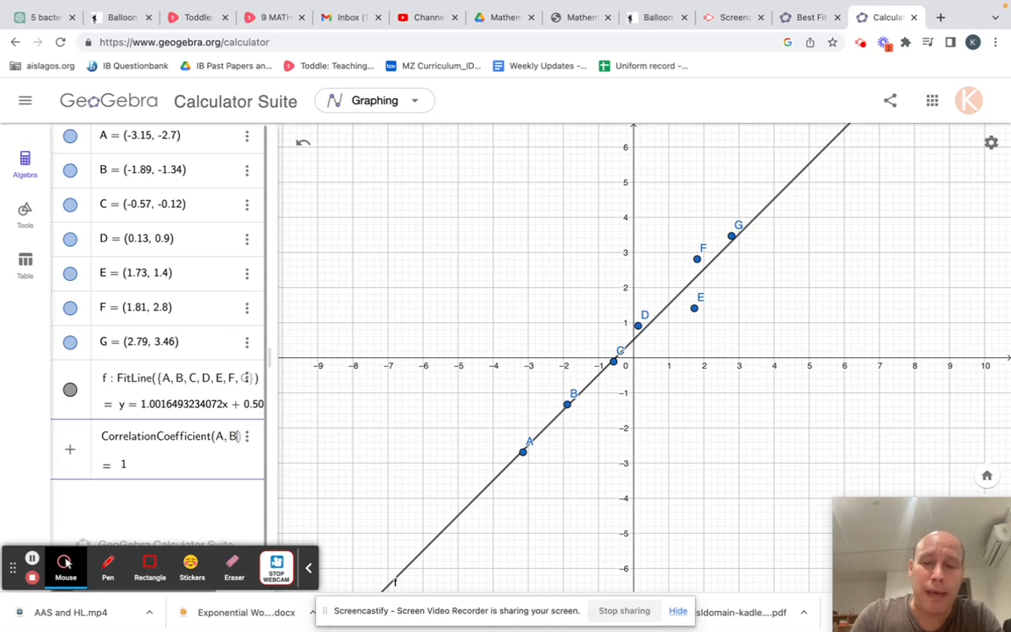
text(, D, E, F, G)
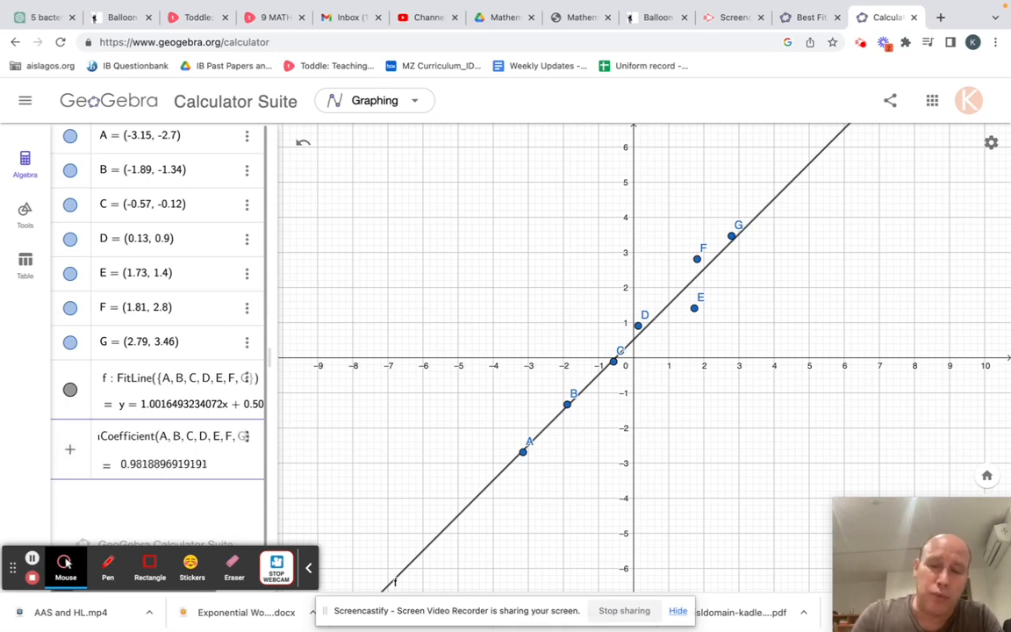
key(Return)
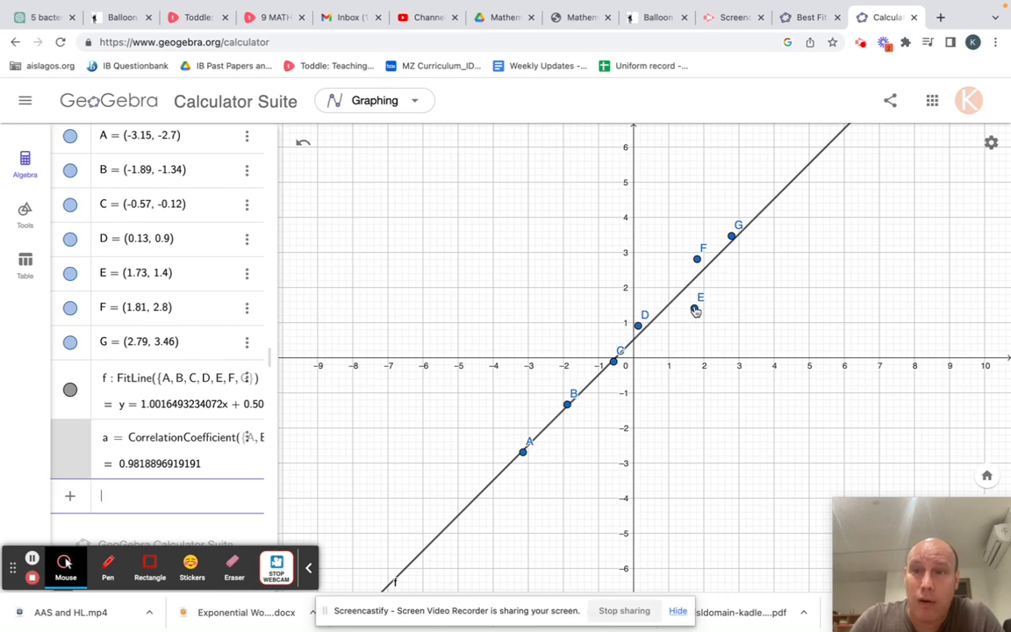
Scatter points B to G away from the fit line, with E at about (2.43, 0.78), B at (-2.75, -0.88) and G at (2.11, 4.44)
drag(695, 310, 718, 332)
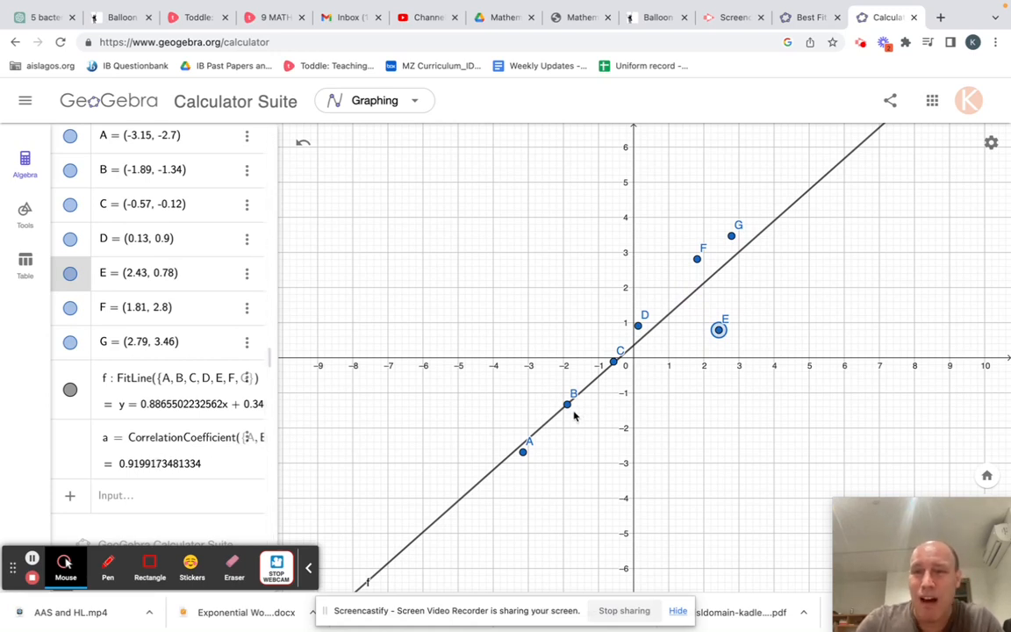
drag(567, 406, 537, 388)
drag(614, 363, 665, 350)
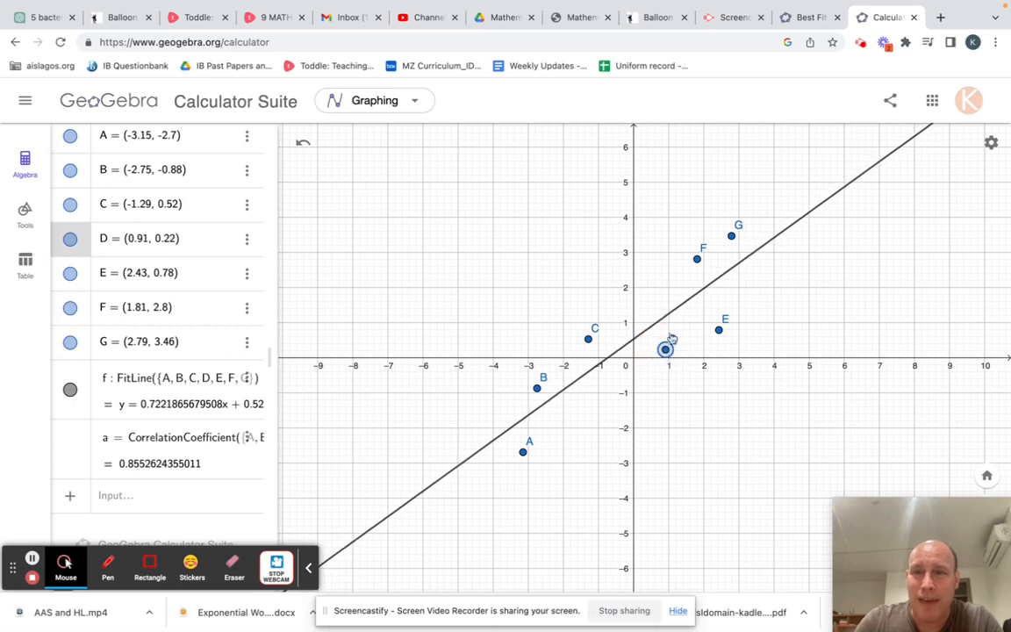
drag(697, 259, 707, 201)
click(731, 235)
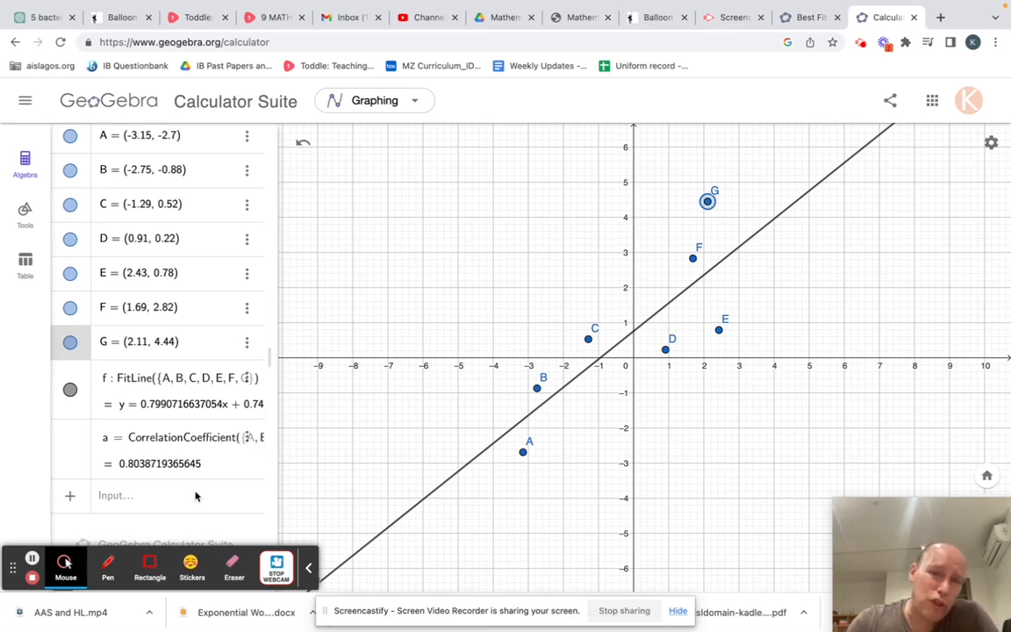
Weaken the correlation further by moving point A to about (-0.65, -1.06) and point G to about (-1.15, 1.86)
drag(524, 453, 603, 422)
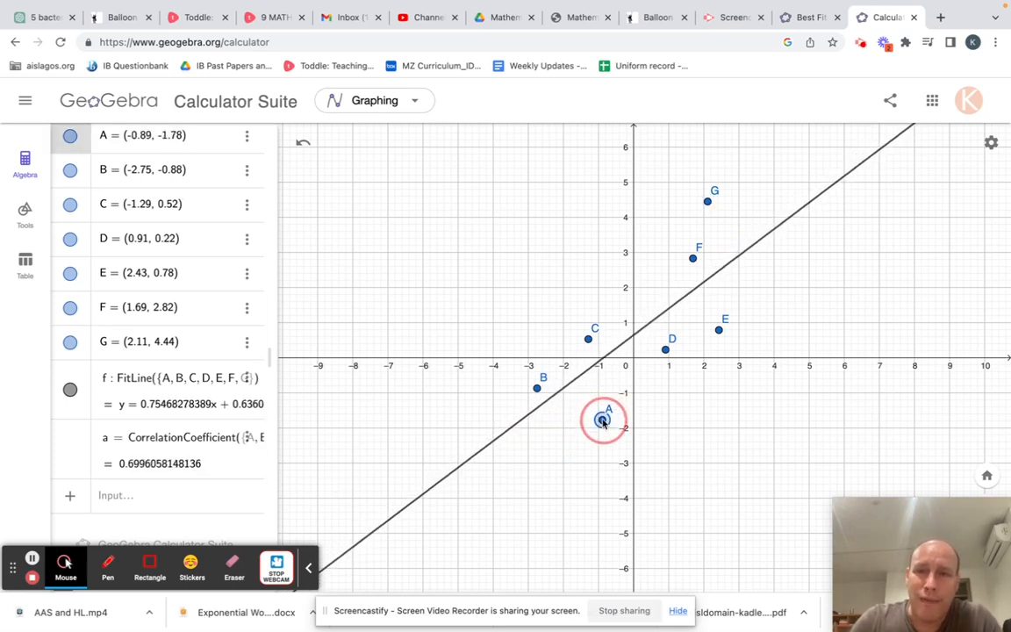
drag(707, 201, 593, 292)
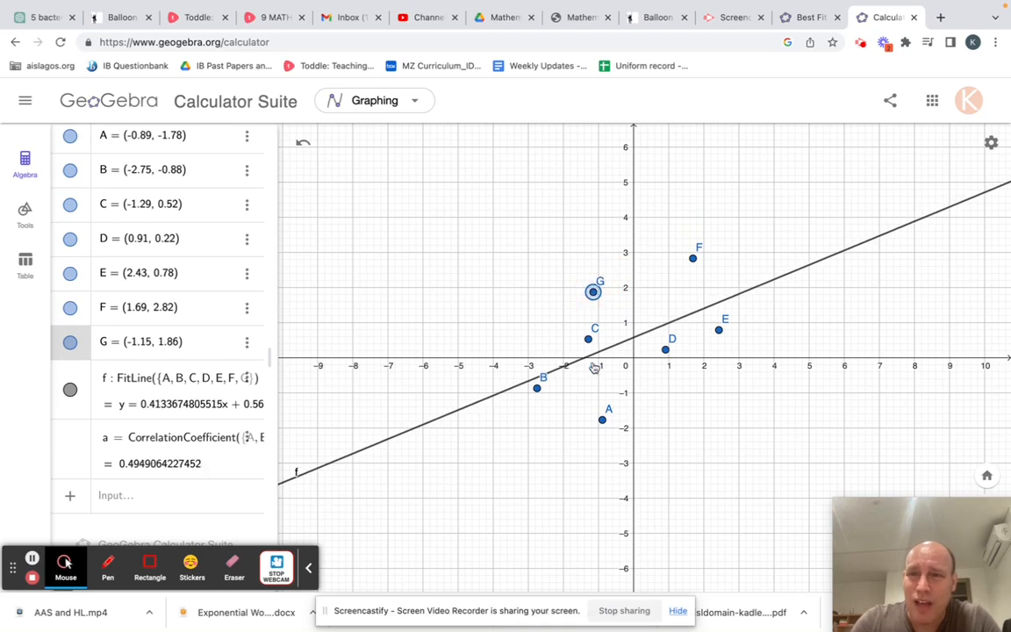
drag(601, 421, 611, 395)
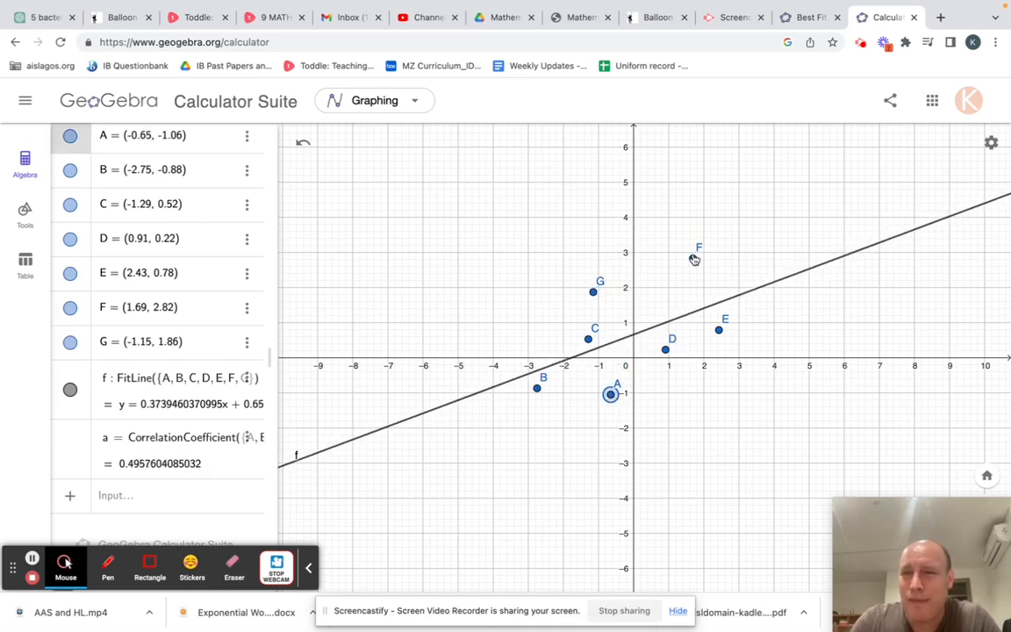
Line up points F, E, G and D at about (2.81, 3.74), (2.27, 3.16), (1.61, 2.56) and (1.17, 2)
drag(693, 258, 732, 226)
click(719, 330)
drag(718, 330, 712, 247)
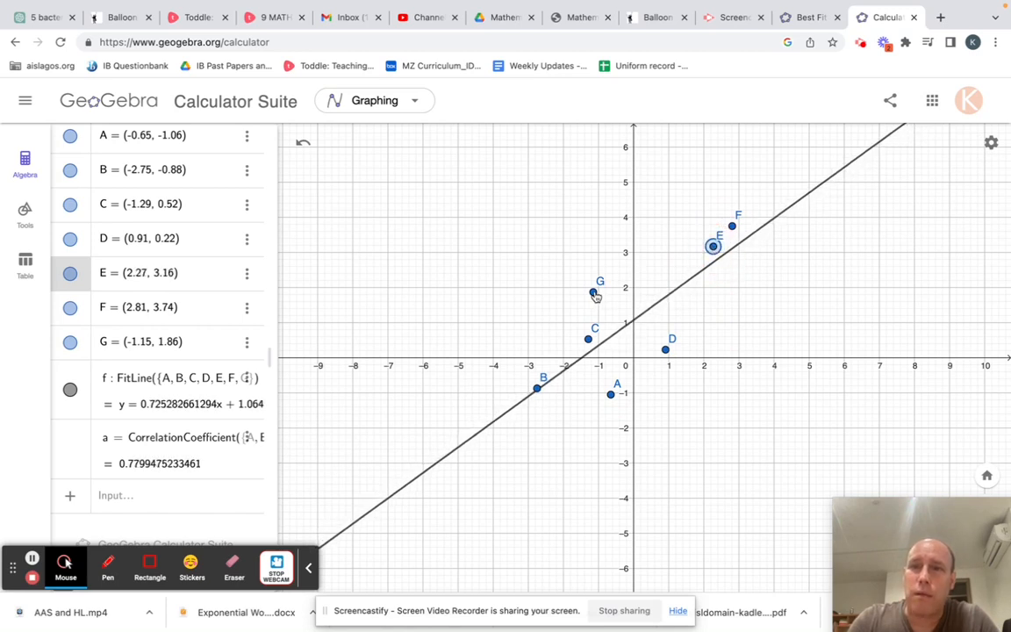
drag(593, 291, 690, 268)
drag(665, 349, 674, 287)
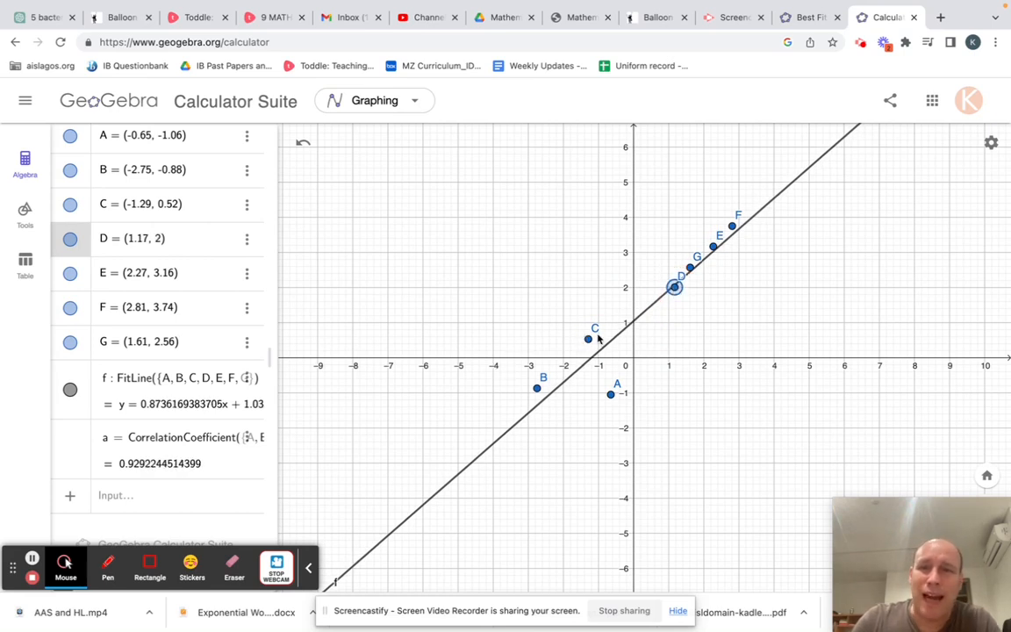
Bring points C, A and B close to the same line at about (0.31, 1.08), (-0.91, 0.44) and (-2.59, -0.98)
drag(588, 340, 649, 322)
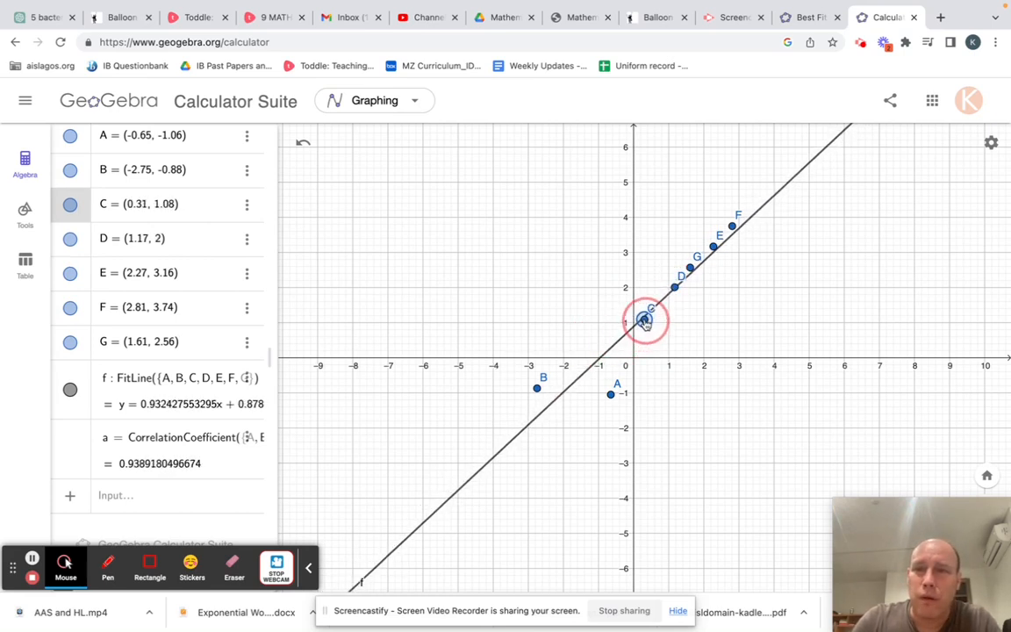
drag(609, 394, 602, 341)
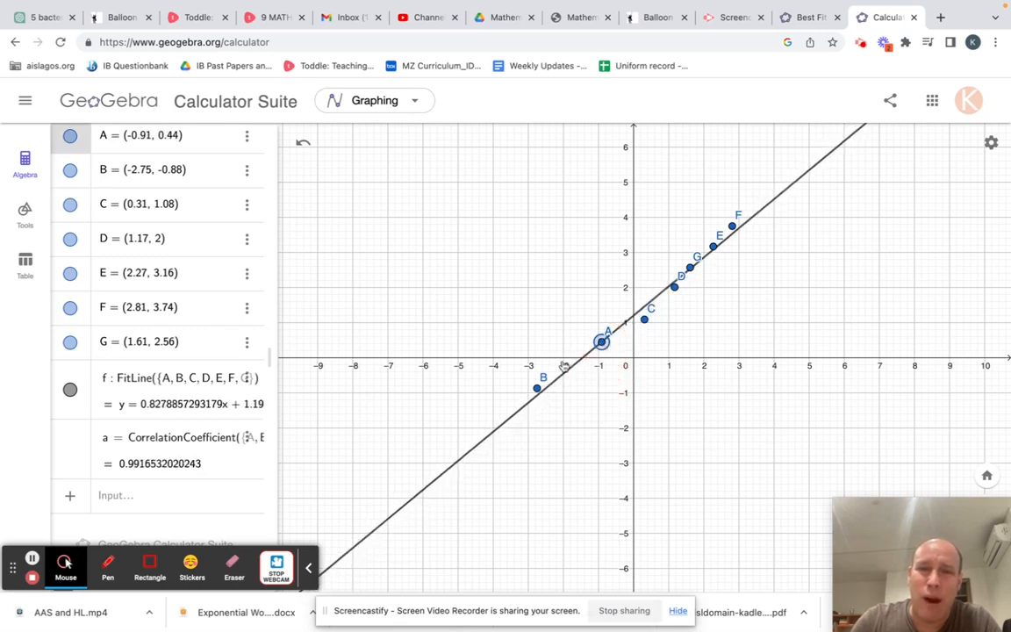
drag(537, 386, 543, 395)
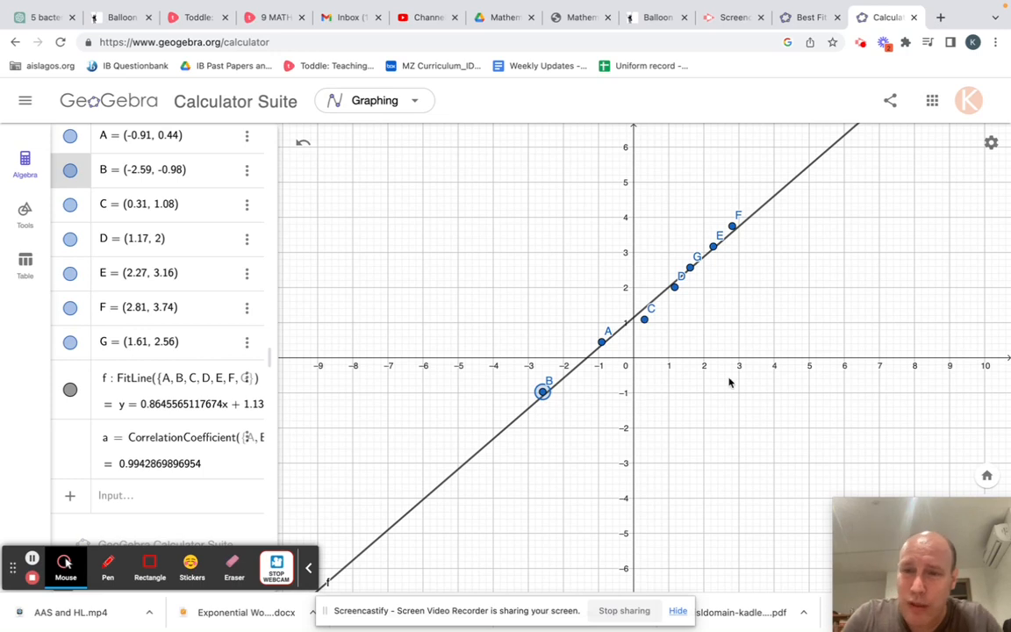
Pull point G far above the other points as an outlier, at about (1.5, 12.8)
scroll(787, 376, down, 3)
drag(831, 357, 665, 377)
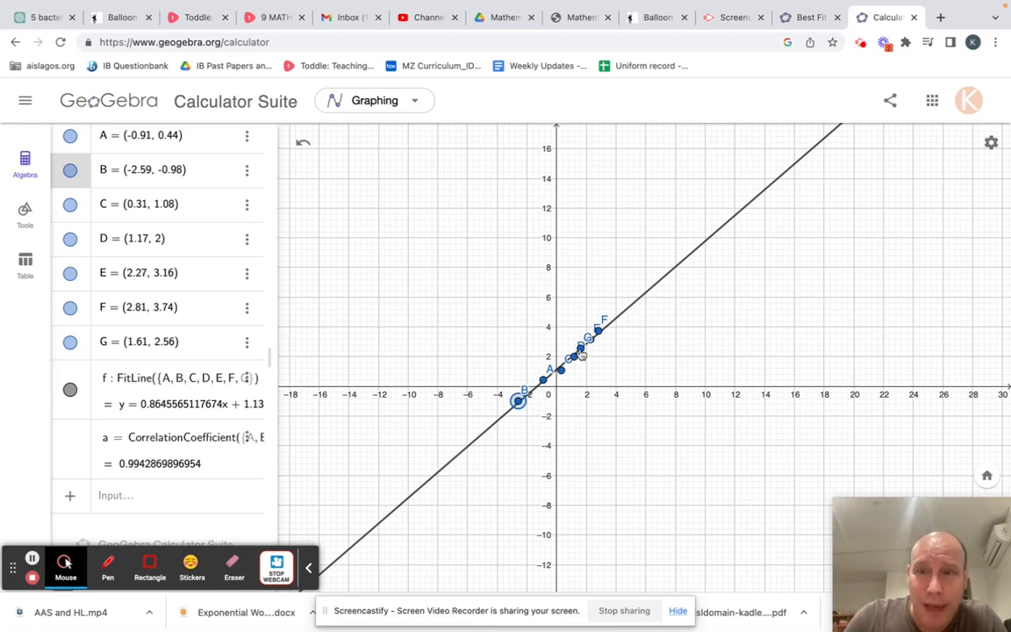
drag(582, 347, 574, 322)
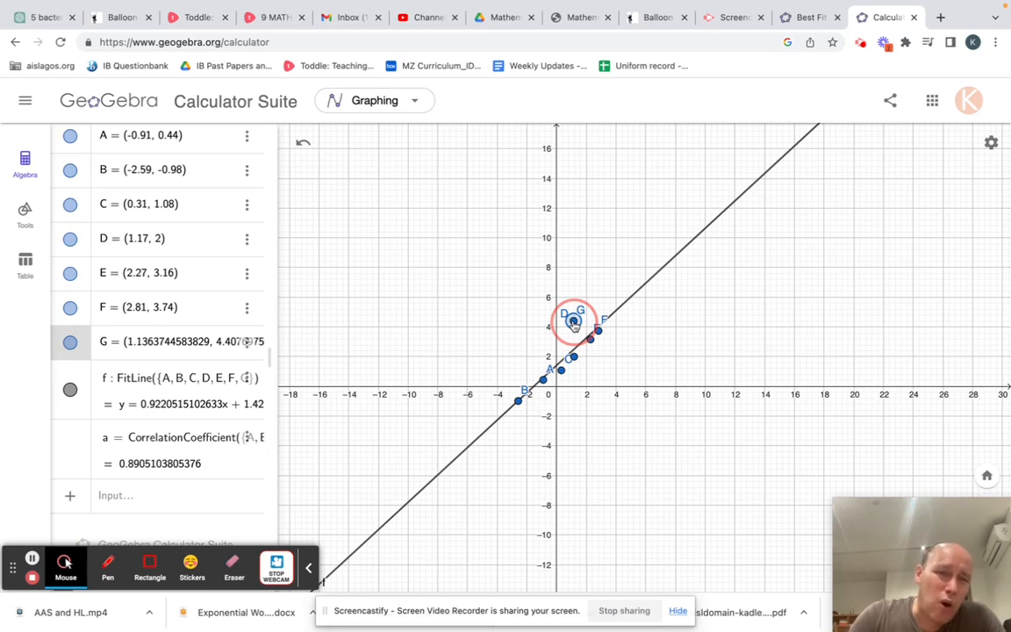
drag(573, 322, 575, 236)
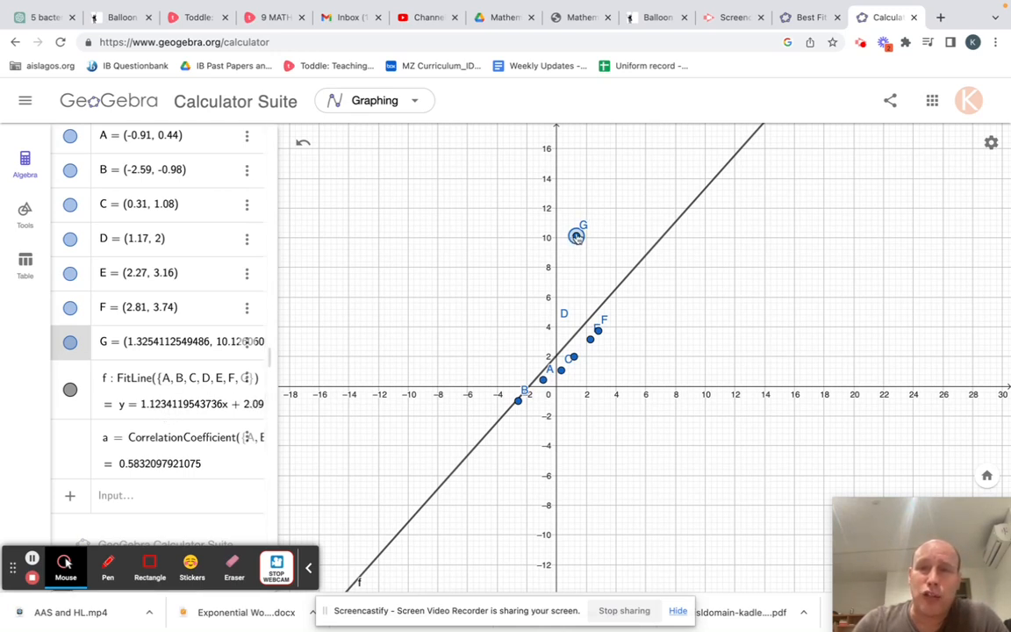
drag(575, 235, 579, 200)
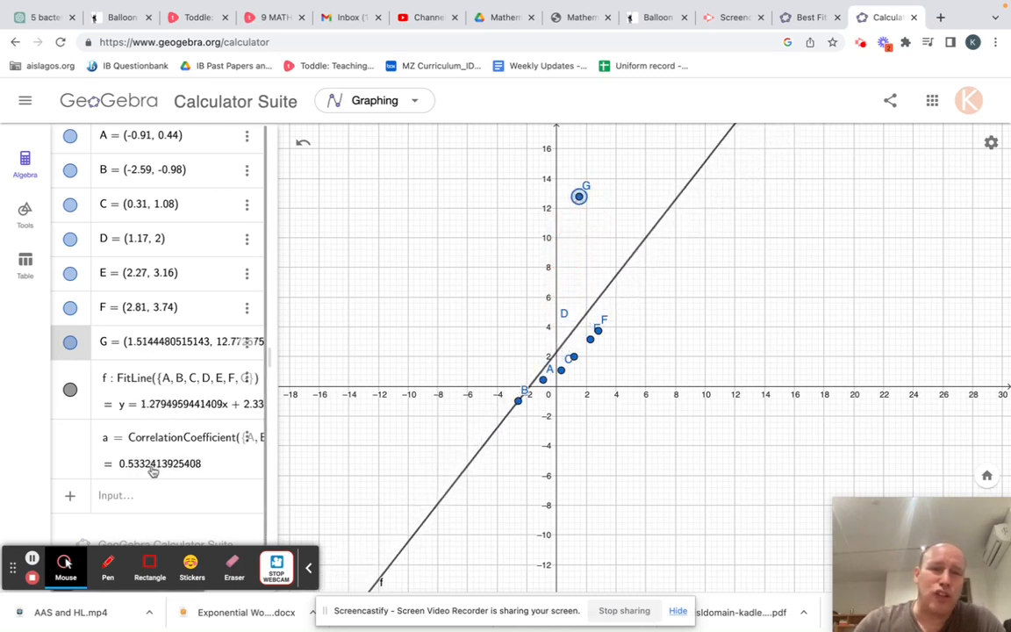